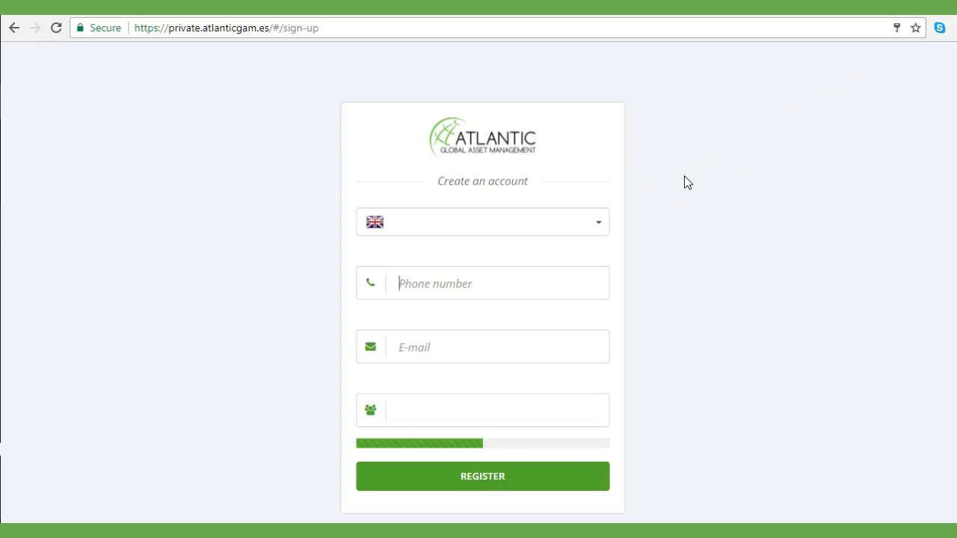
Leave the sign-up form for the signed-in account's dashboard, then sign out
{"action": "scroll", "coordinate": [747, 240], "scroll_direction": "down", "scroll_amount": 2}
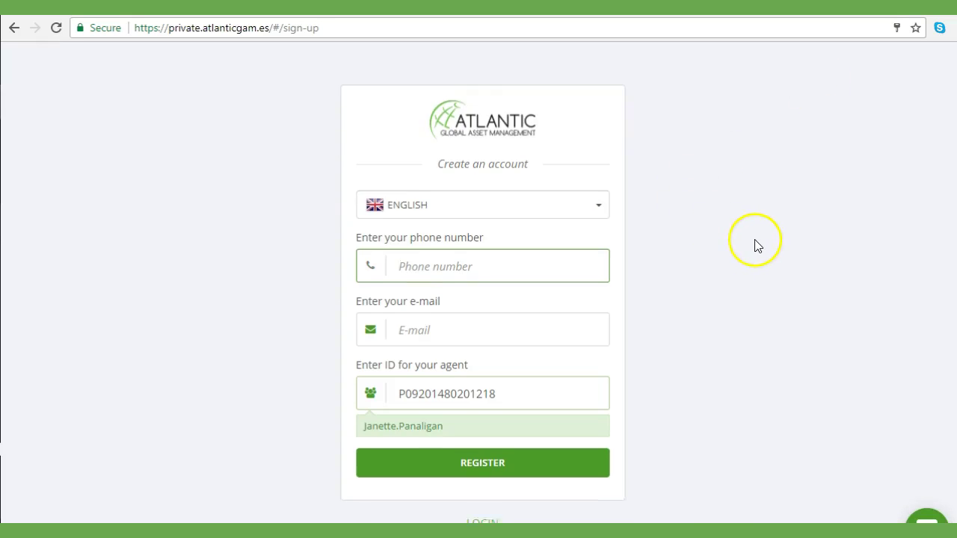
{"action": "left_click", "coordinate": [473, 394]}
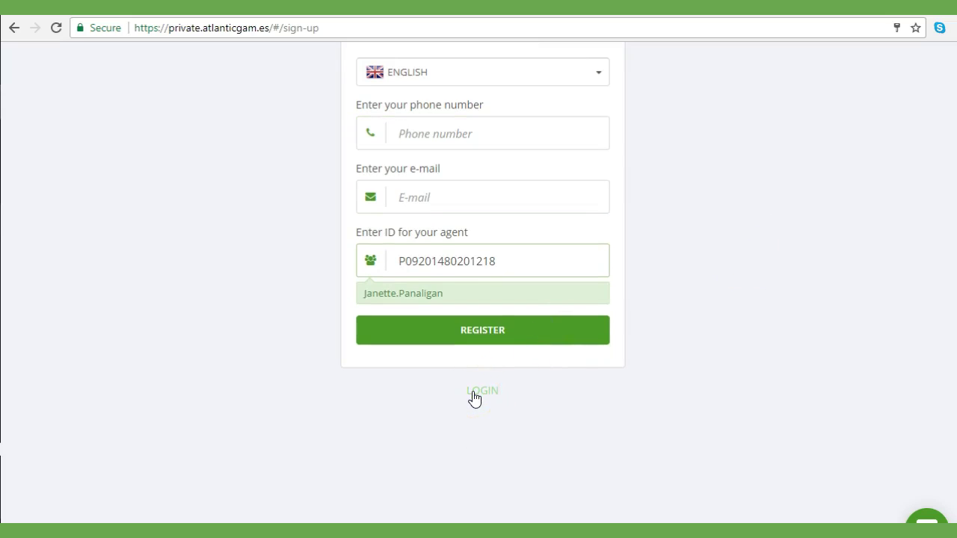
{"action": "left_click", "coordinate": [477, 395]}
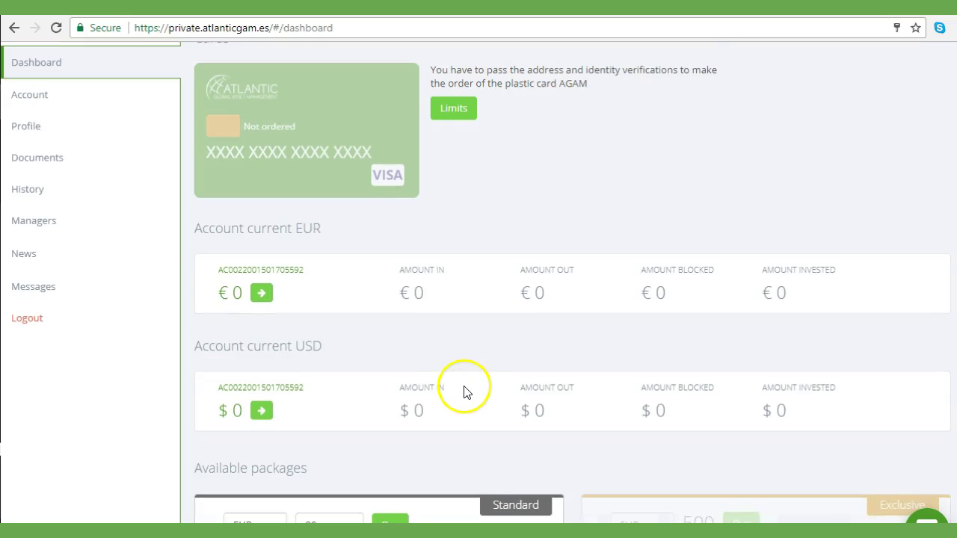
{"action": "scroll", "coordinate": [465, 393], "scroll_direction": "up", "scroll_amount": 2}
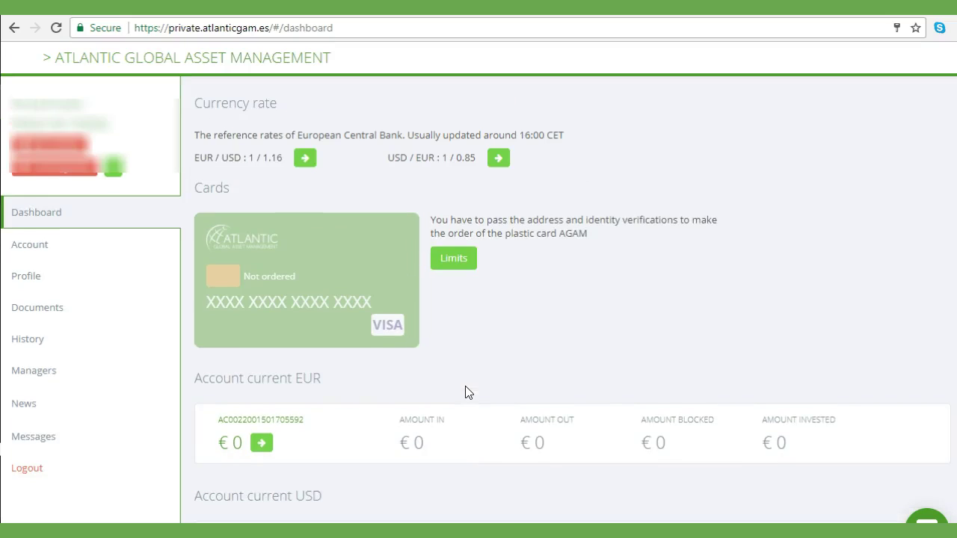
{"action": "left_click", "coordinate": [30, 468]}
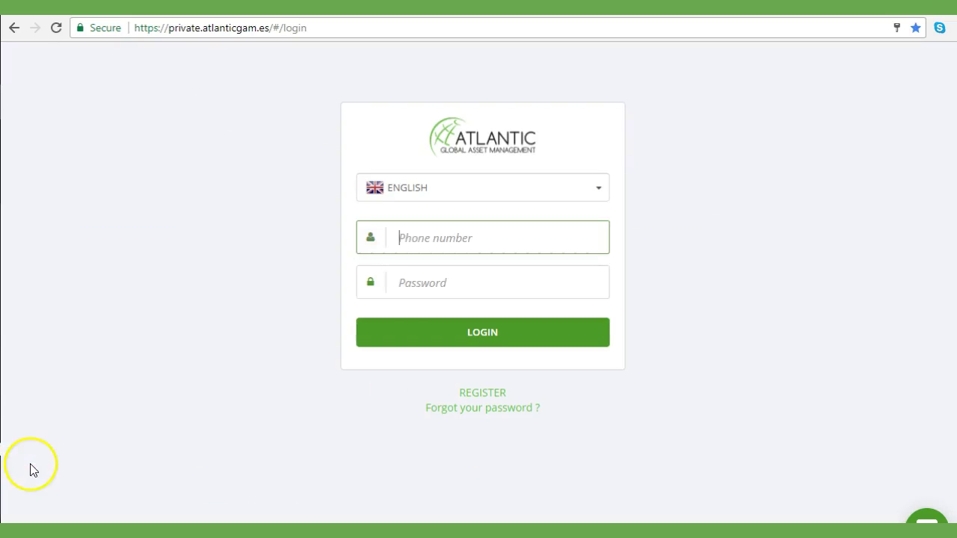
Log in with the saved +44 phone number, reaching the dashboard showing € 41.01
{"action": "left_click", "coordinate": [502, 241]}
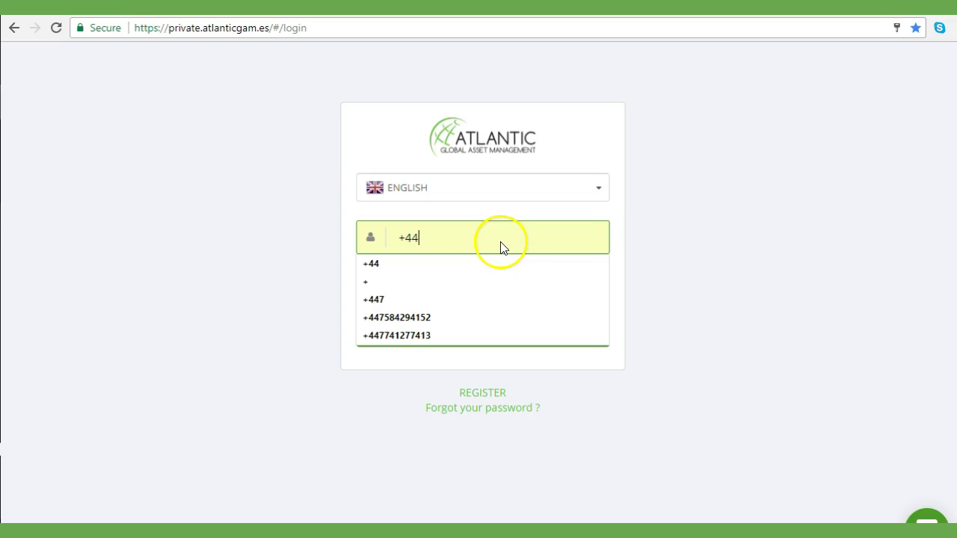
{"action": "left_click", "coordinate": [465, 326]}
{"action": "left_click", "coordinate": [478, 336]}
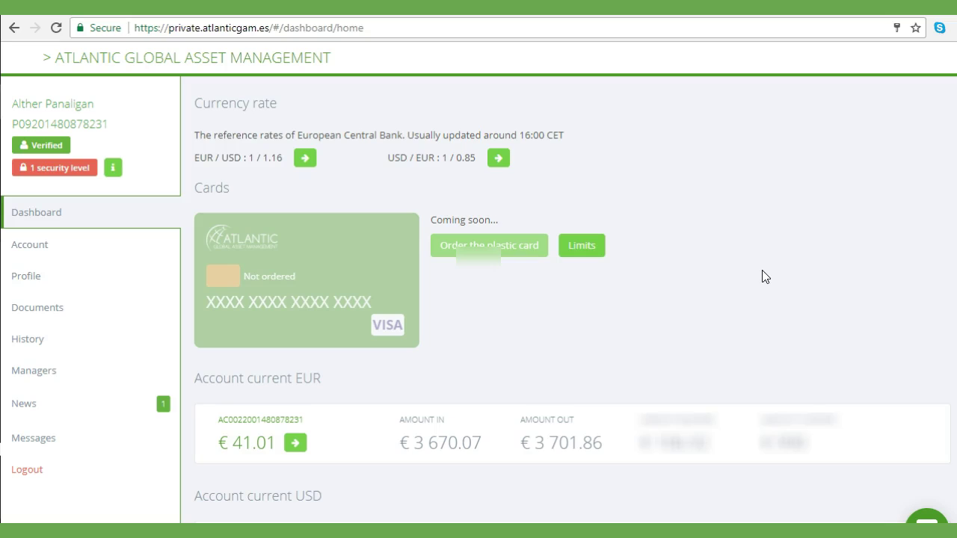
Open Profile and review the personal and contact details down to the password-change form
{"action": "left_click", "coordinate": [28, 278]}
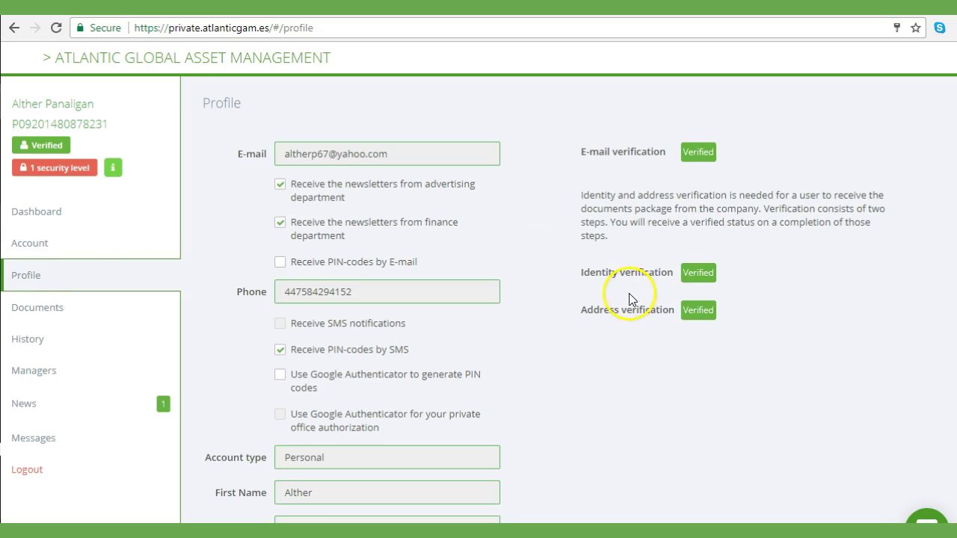
{"action": "scroll", "coordinate": [631, 299], "scroll_direction": "down", "scroll_amount": 5}
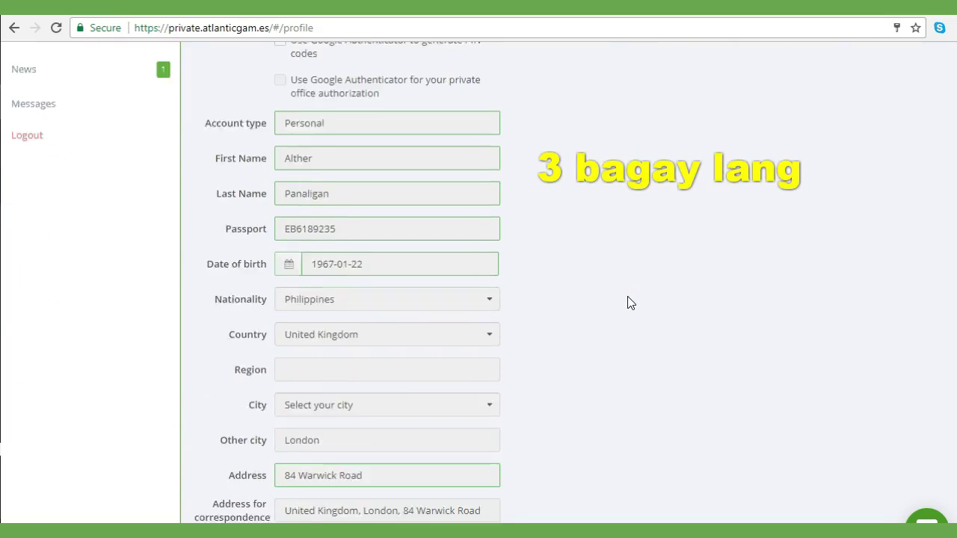
{"action": "scroll", "coordinate": [630, 302], "scroll_direction": "down", "scroll_amount": 2}
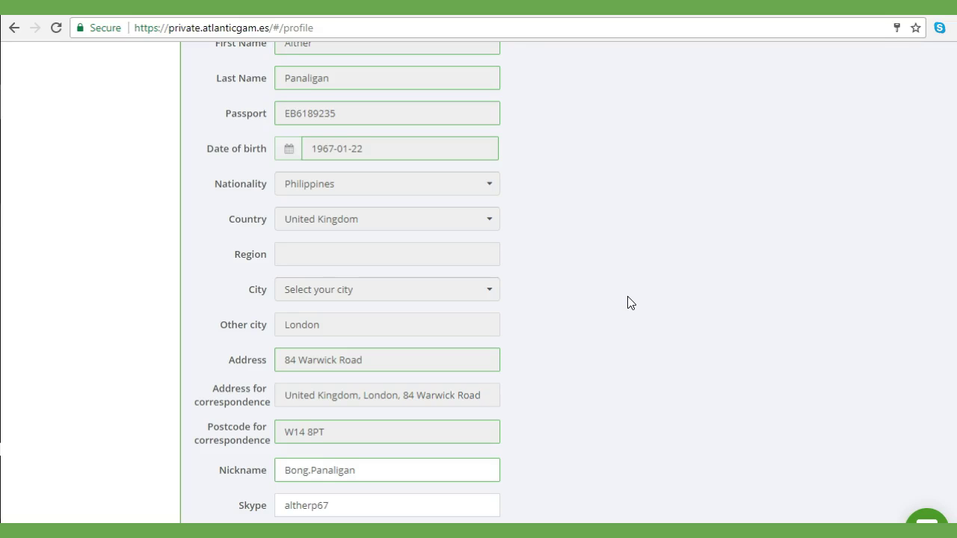
{"action": "scroll", "coordinate": [630, 302], "scroll_direction": "down", "scroll_amount": 2}
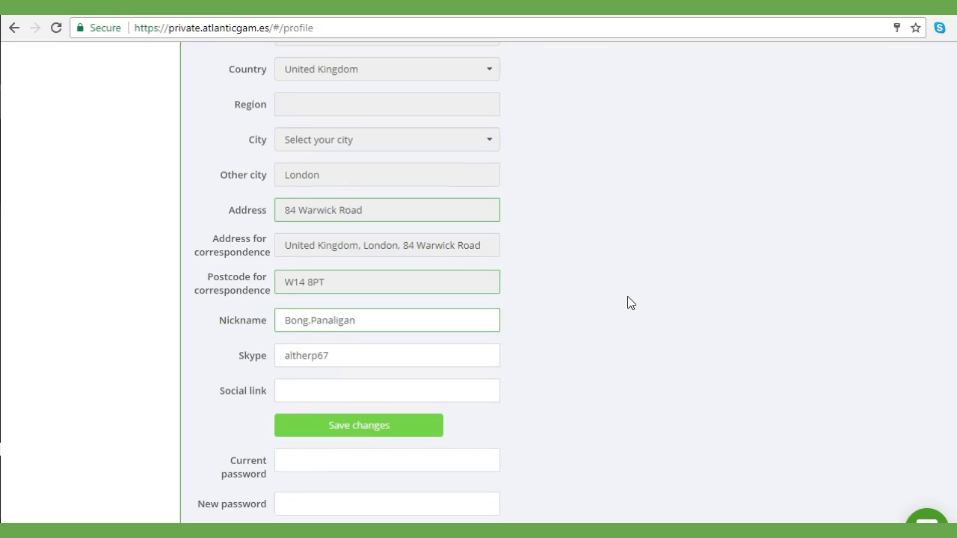
{"action": "scroll", "coordinate": [630, 302], "scroll_direction": "down", "scroll_amount": 1}
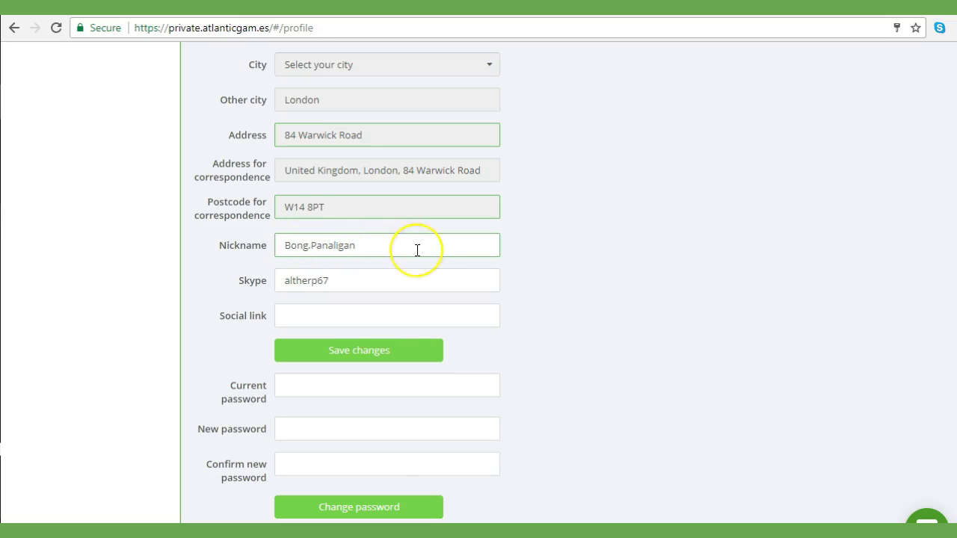
{"action": "scroll", "coordinate": [417, 250], "scroll_direction": "down", "scroll_amount": 1}
{"action": "scroll", "coordinate": [417, 249], "scroll_direction": "up", "scroll_amount": 1}
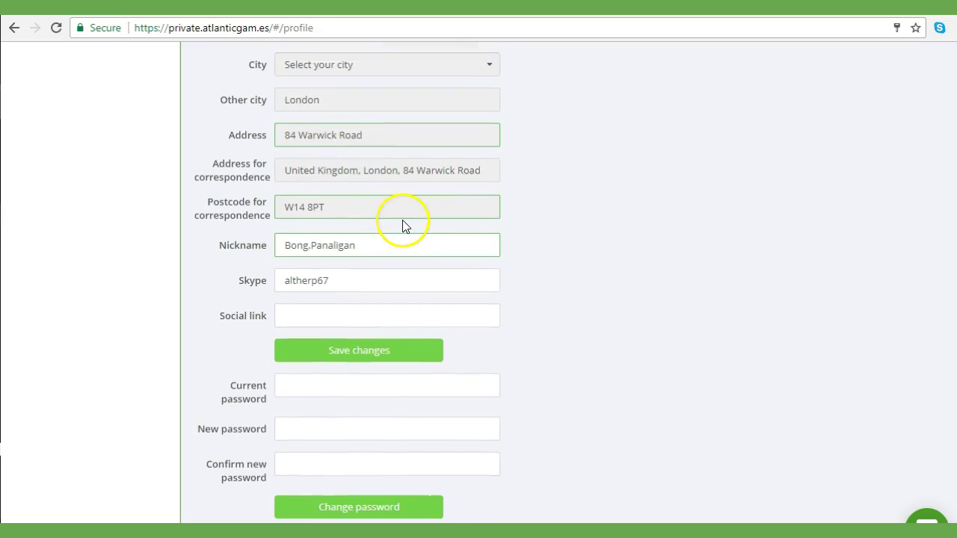
{"action": "scroll", "coordinate": [403, 226], "scroll_direction": "up", "scroll_amount": 2}
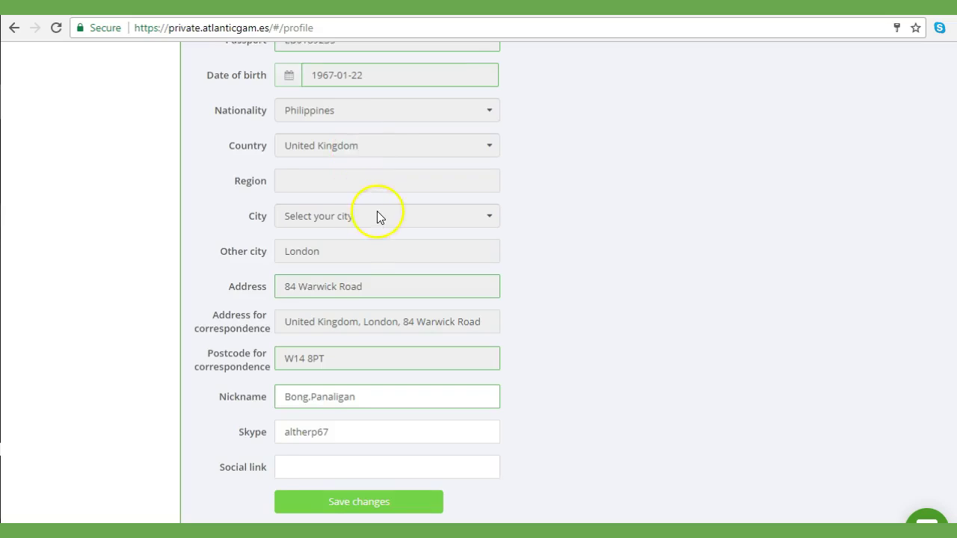
{"action": "scroll", "coordinate": [366, 194], "scroll_direction": "up", "scroll_amount": 1}
{"action": "scroll", "coordinate": [613, 303], "scroll_direction": "down", "scroll_amount": 3}
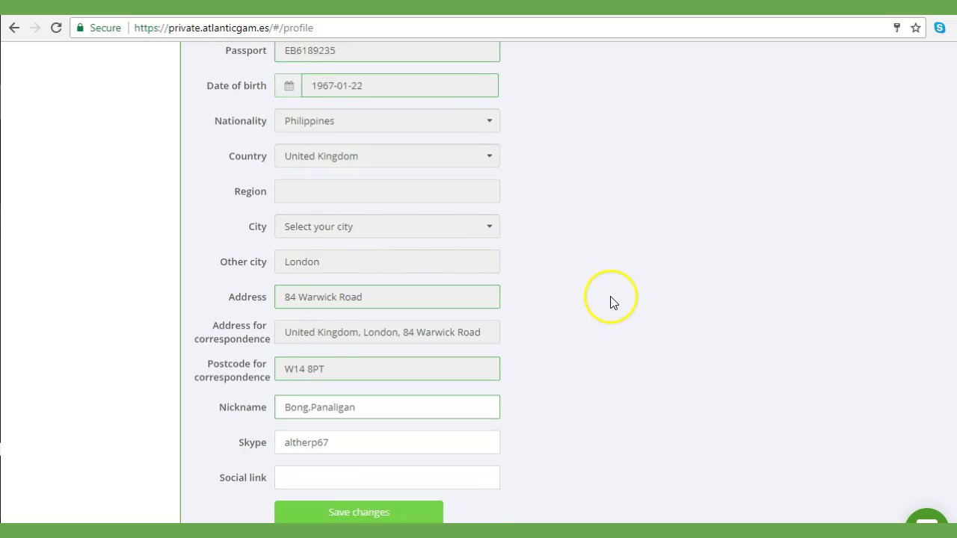
{"action": "scroll", "coordinate": [612, 302], "scroll_direction": "down", "scroll_amount": 2}
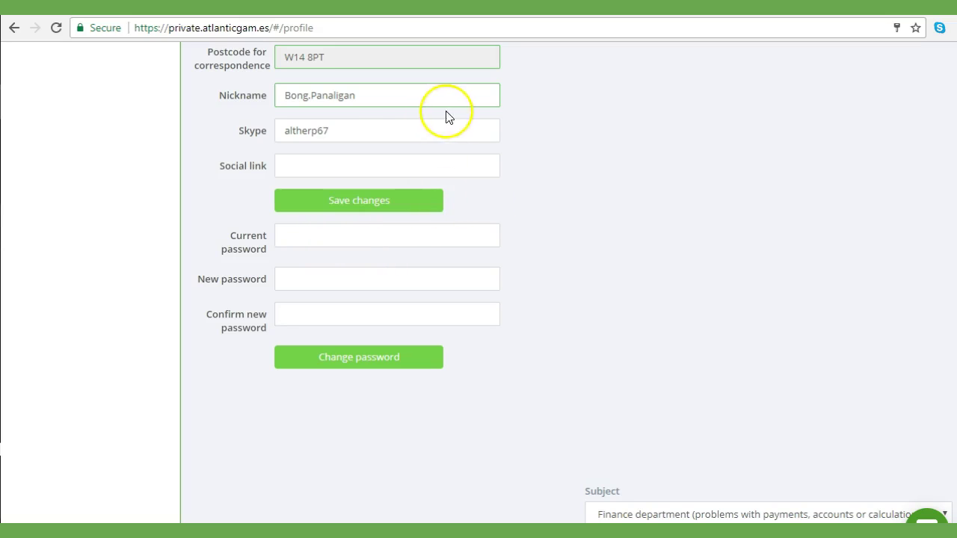
{"action": "left_click", "coordinate": [297, 237]}
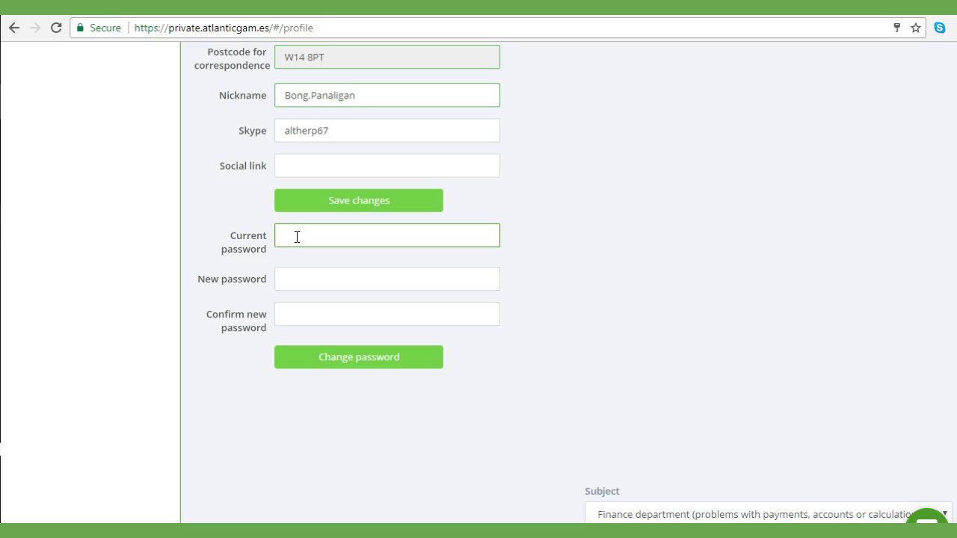
{"action": "left_click", "coordinate": [306, 282]}
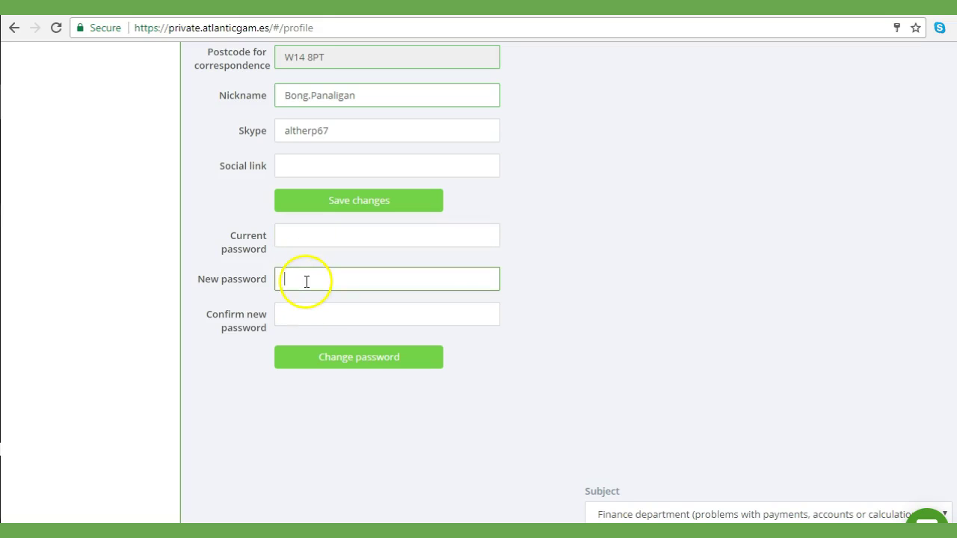
{"action": "left_click", "coordinate": [299, 314]}
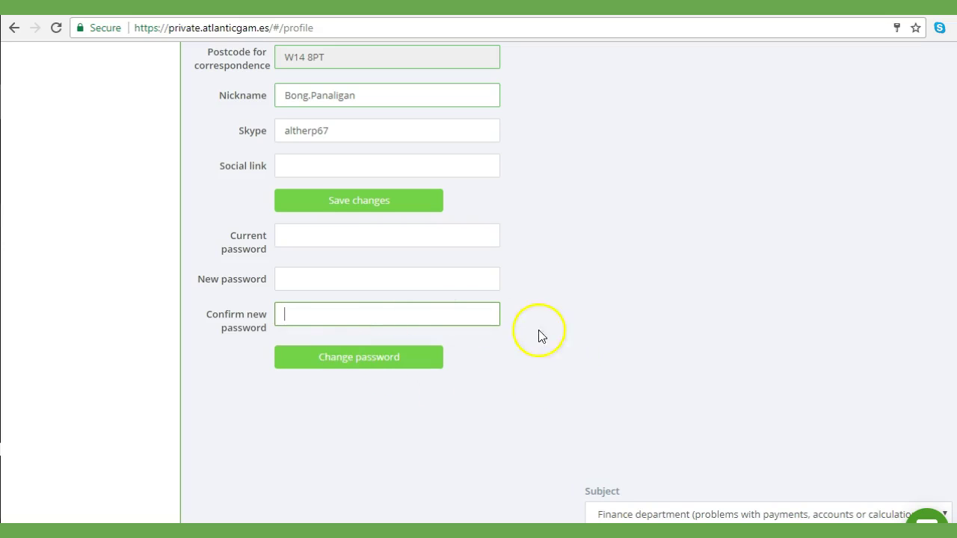
{"action": "scroll", "coordinate": [642, 407], "scroll_direction": "up", "scroll_amount": 10}
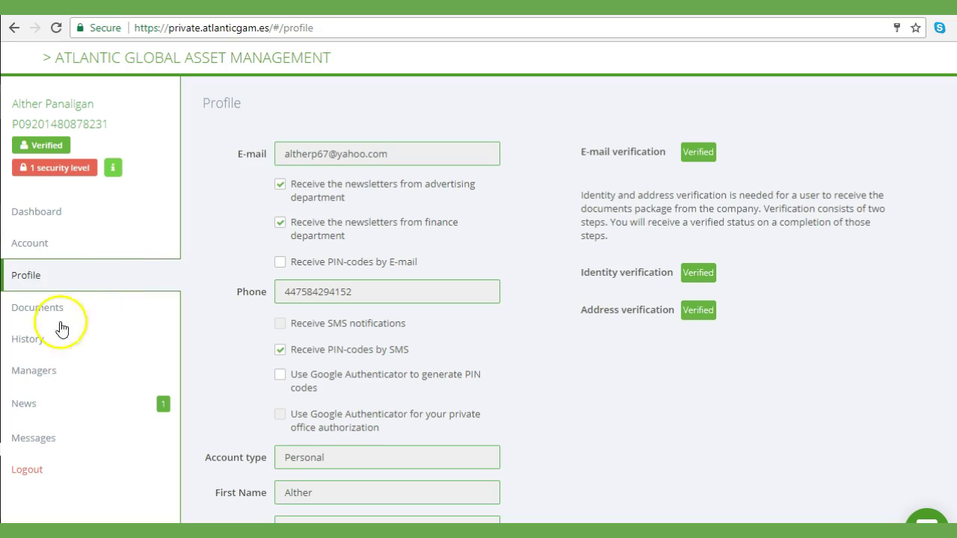
Sign out, open the Create an account form and enter a UK +44 phone number
{"action": "left_click", "coordinate": [28, 471]}
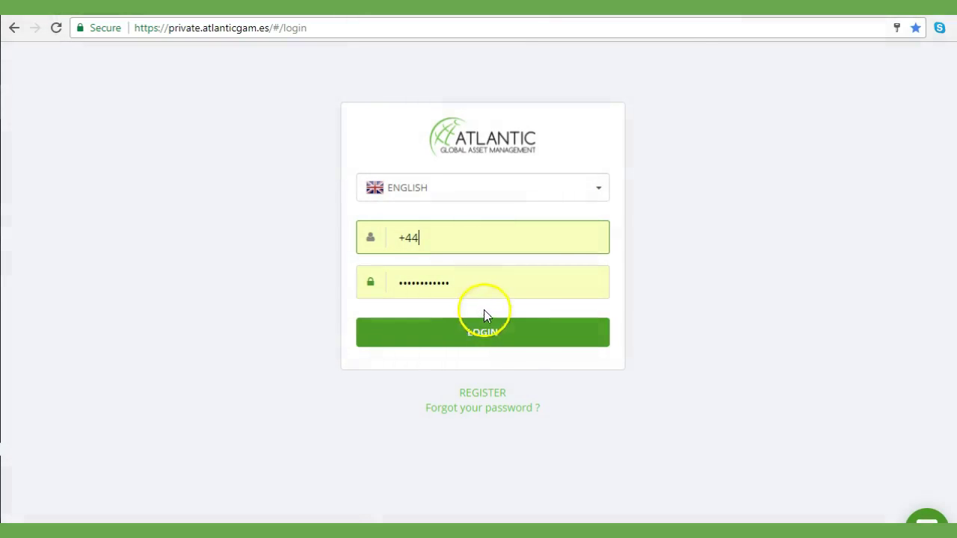
{"action": "left_click", "coordinate": [490, 335]}
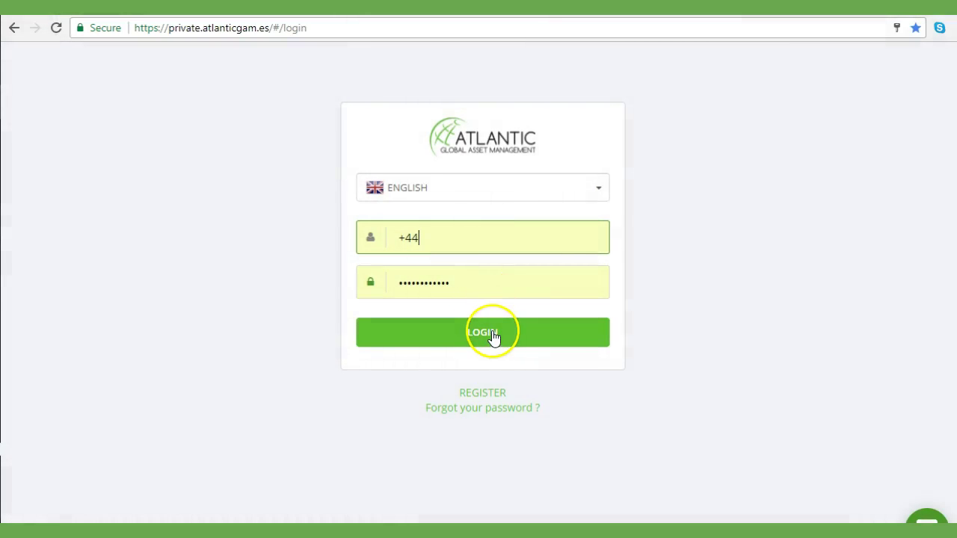
{"action": "left_click", "coordinate": [490, 398]}
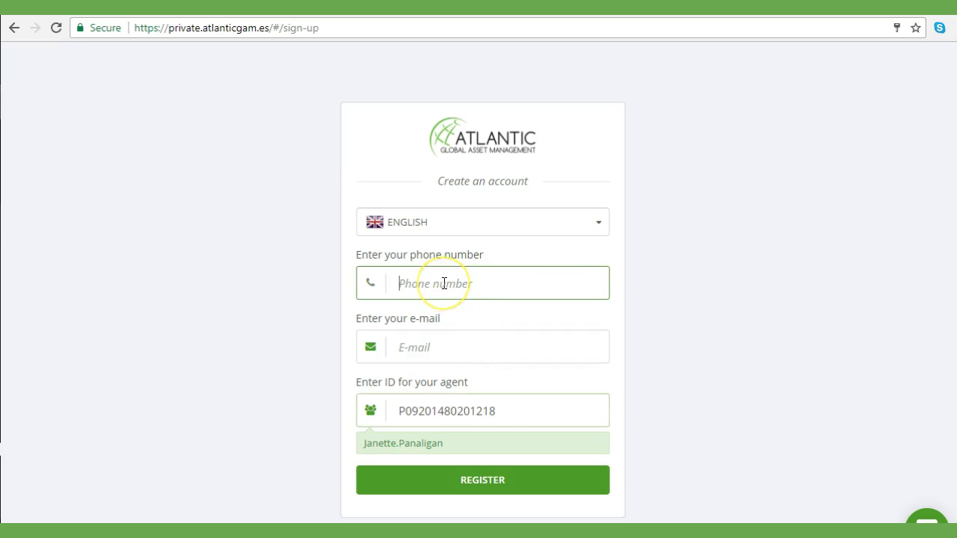
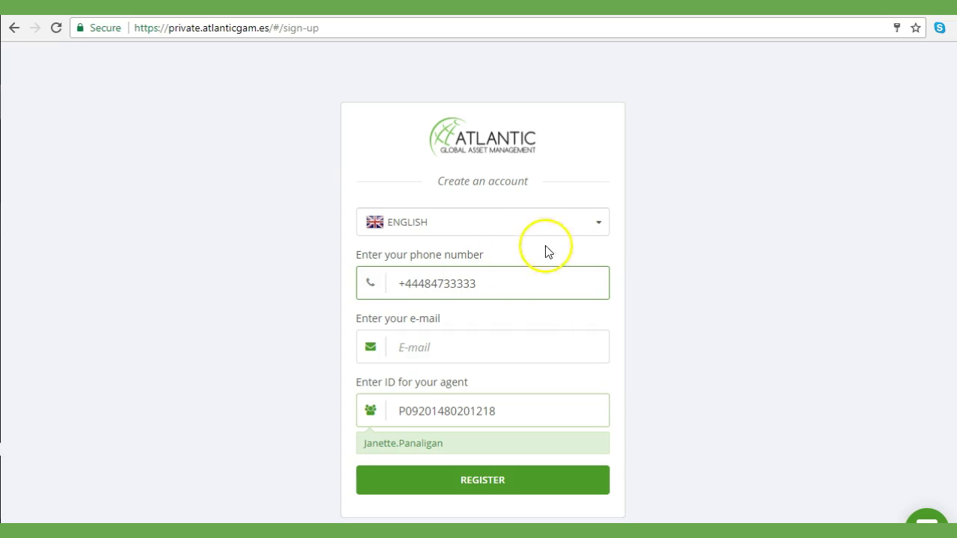
Fill the e-mail field with the saved address from Chrome's autofill list
{"action": "left_click", "coordinate": [475, 354]}
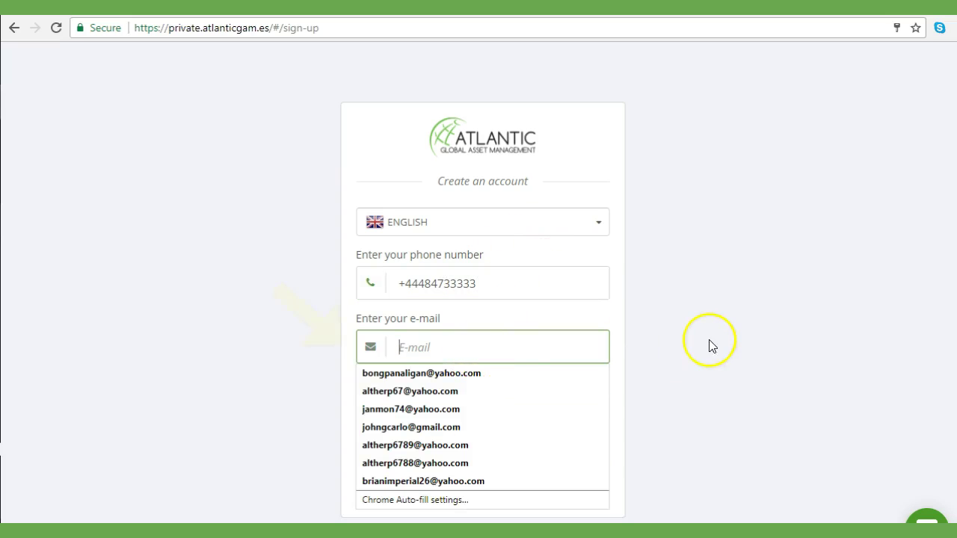
{"action": "left_click", "coordinate": [710, 344]}
{"action": "left_click", "coordinate": [464, 351]}
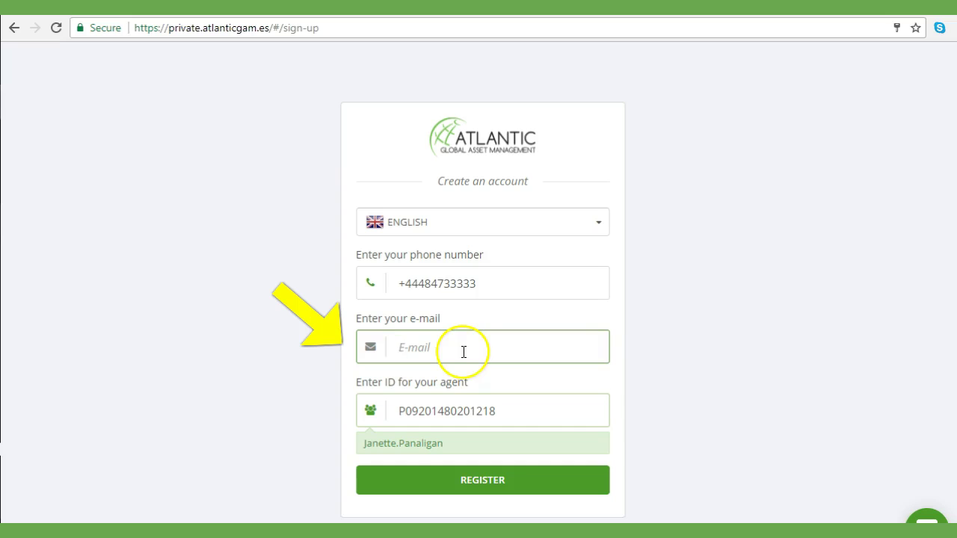
{"action": "left_click", "coordinate": [456, 357]}
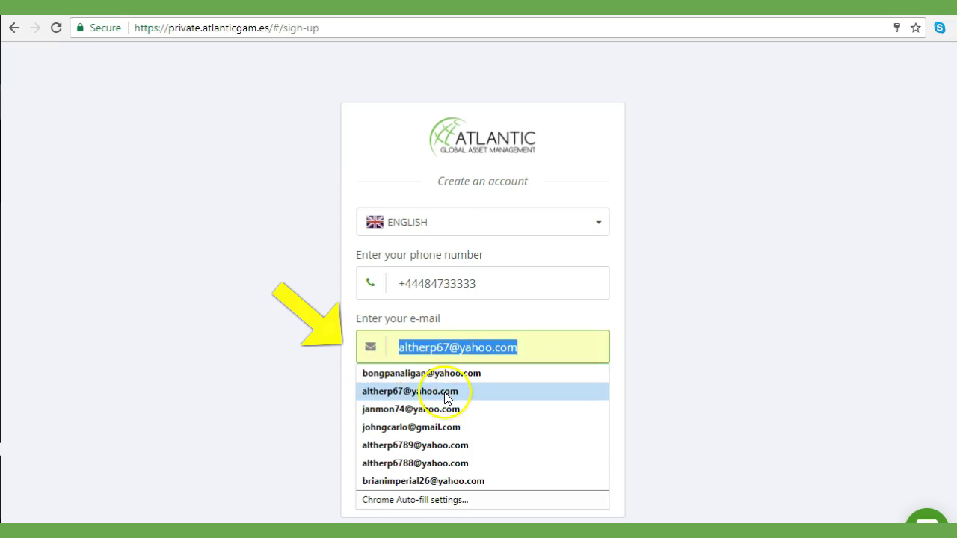
{"action": "left_click", "coordinate": [449, 389]}
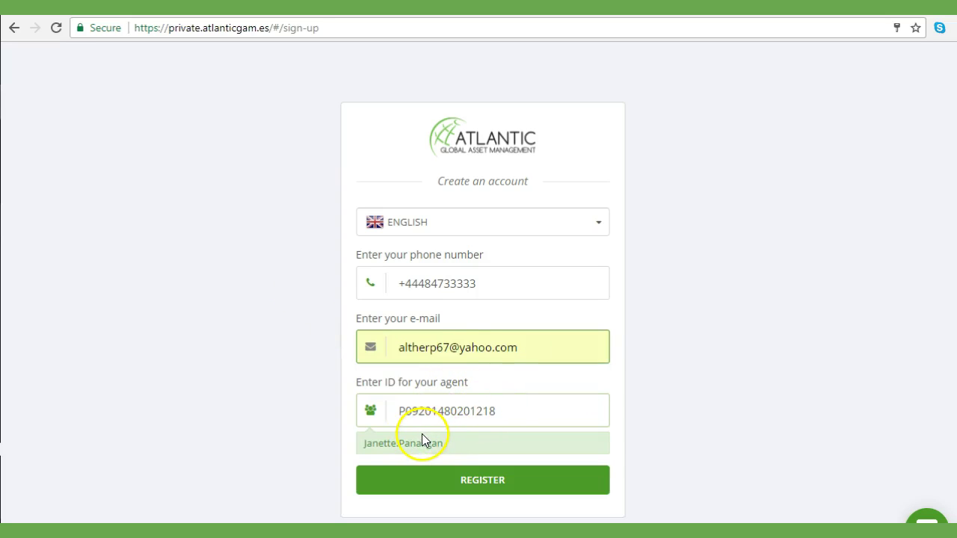